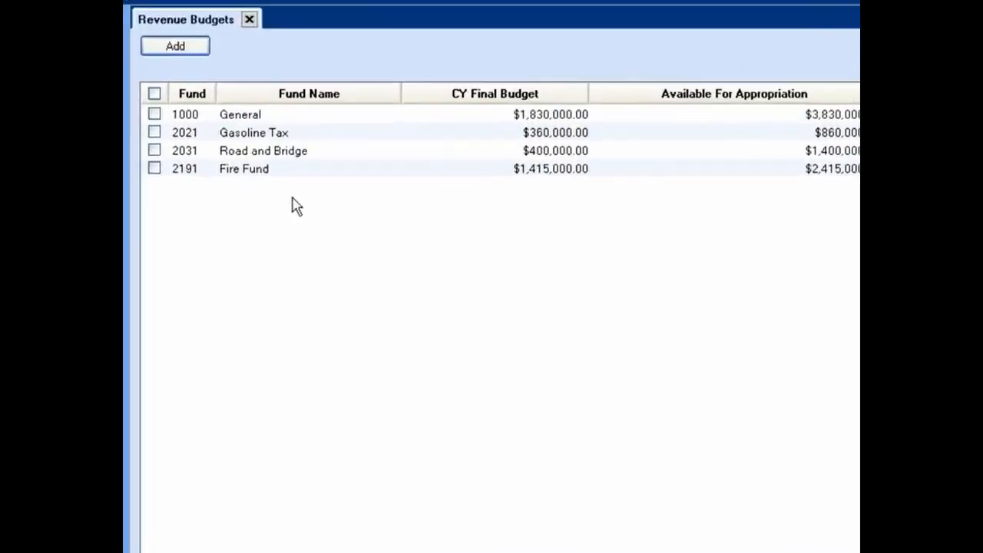
Start a new revenue budget and choose fund 2251, Federal Law Enforcement.
click(186, 57)
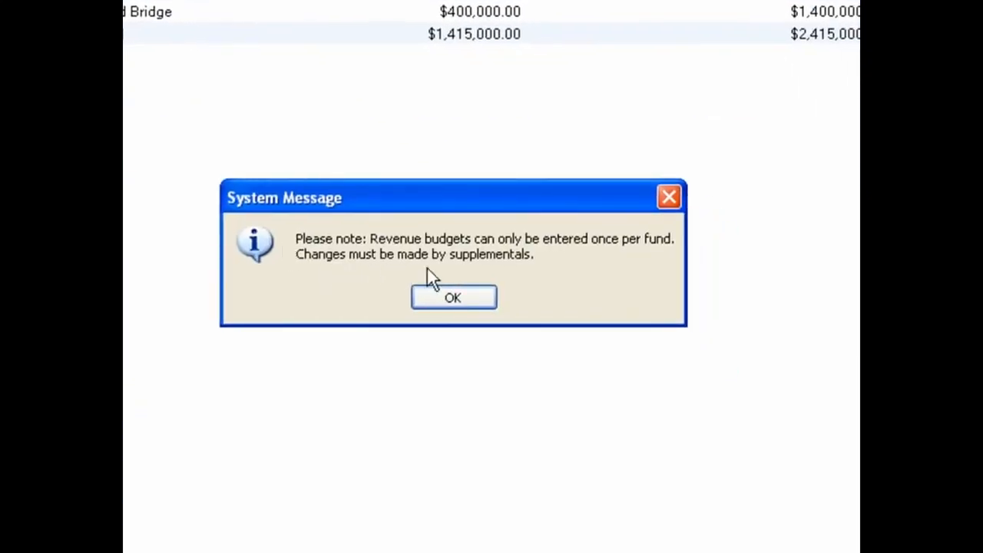
click(453, 298)
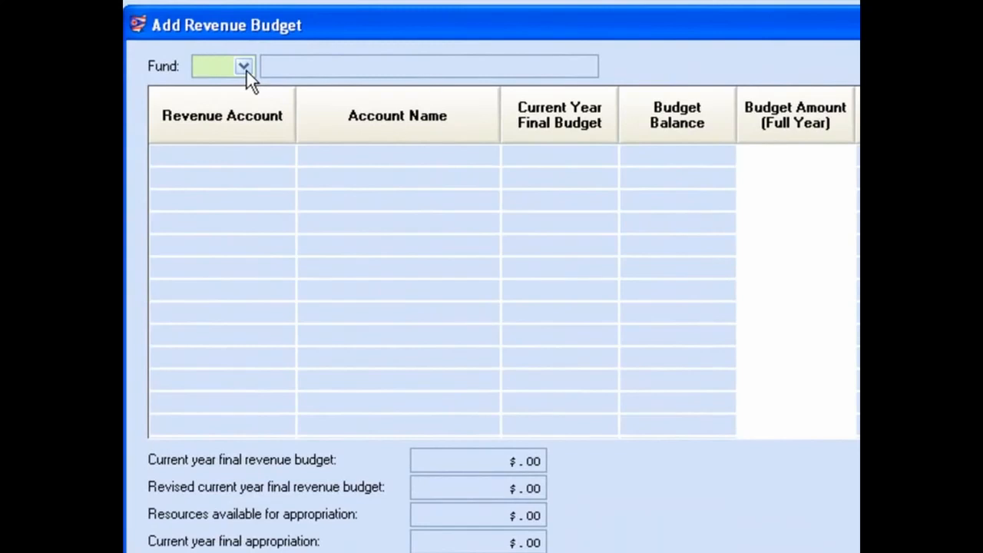
click(244, 67)
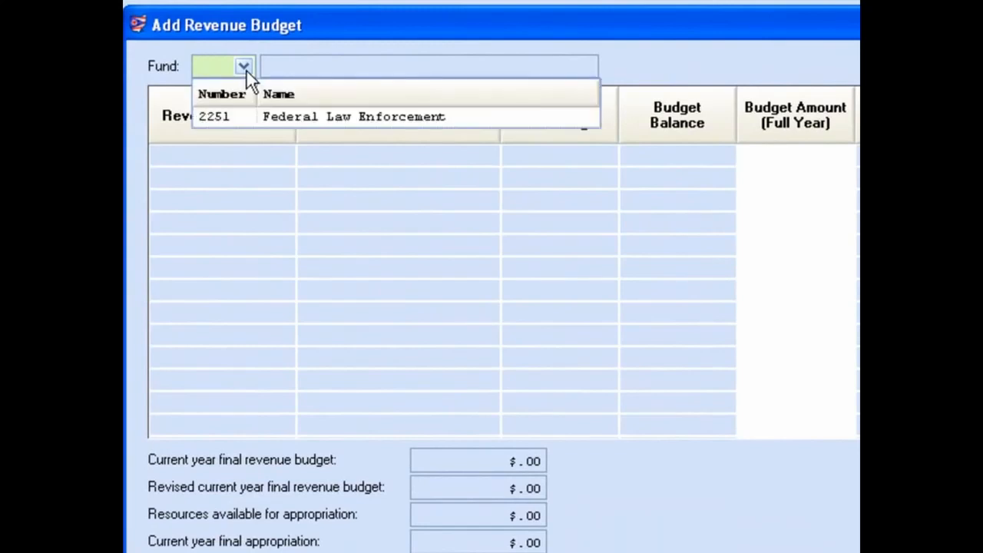
click(245, 68)
text(2)
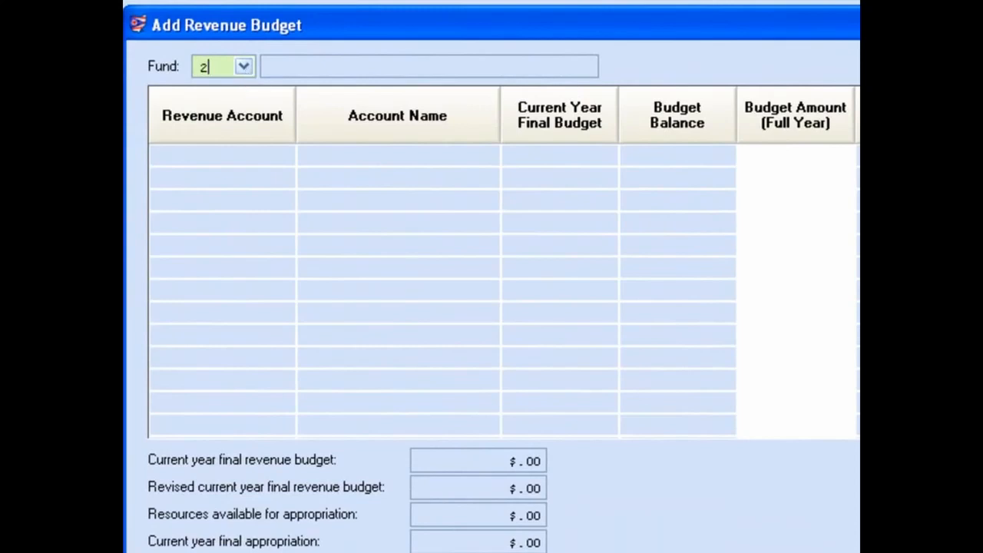
text(2)
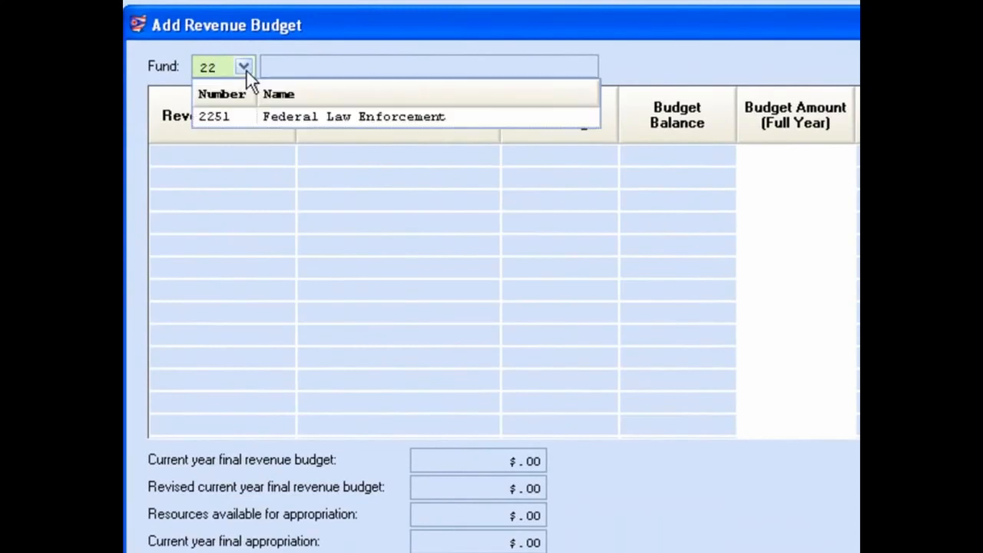
click(287, 116)
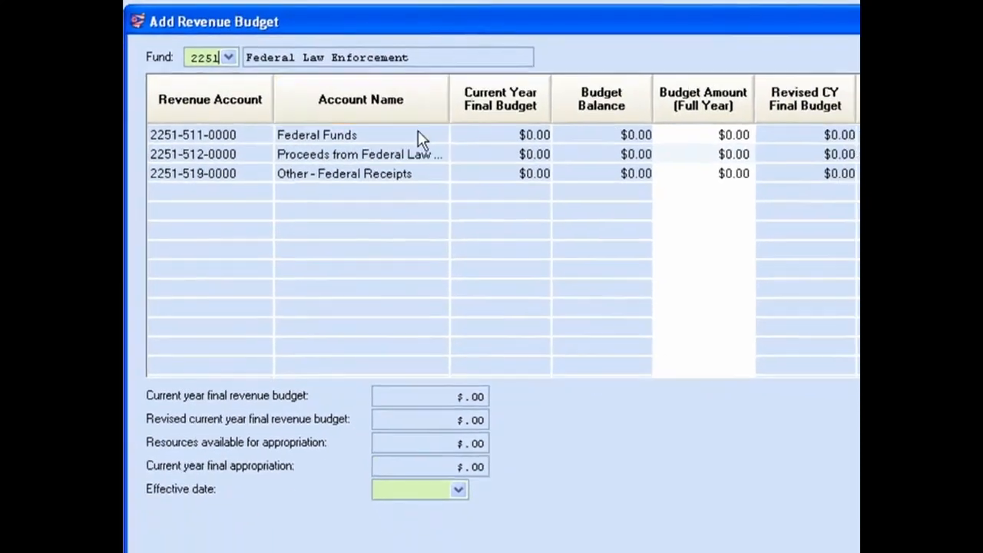
Enter full-year budget amounts of $50,000 for Federal Funds, $25,000 for Proceeds from Federal Law and $10,000 for Other - Federal Receipts.
click(680, 135)
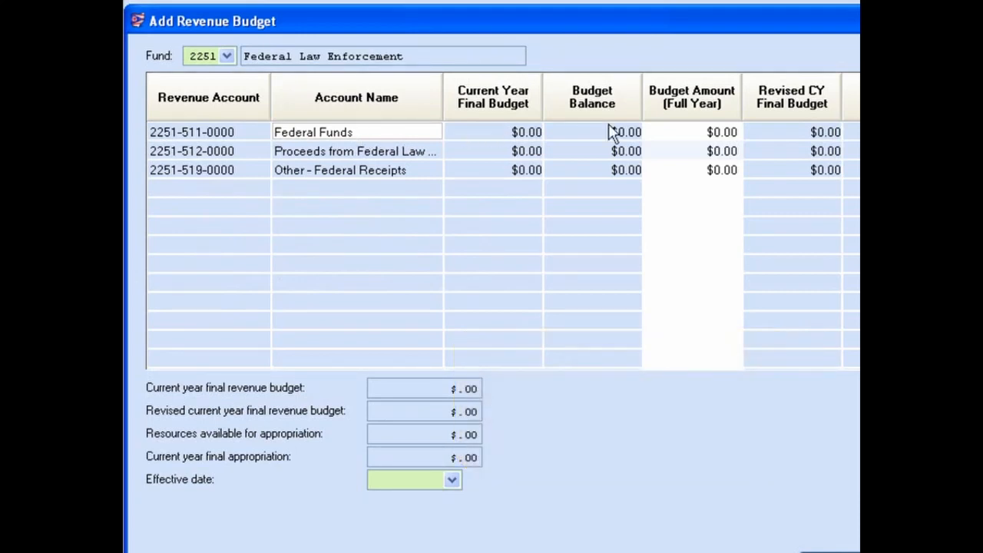
click(702, 132)
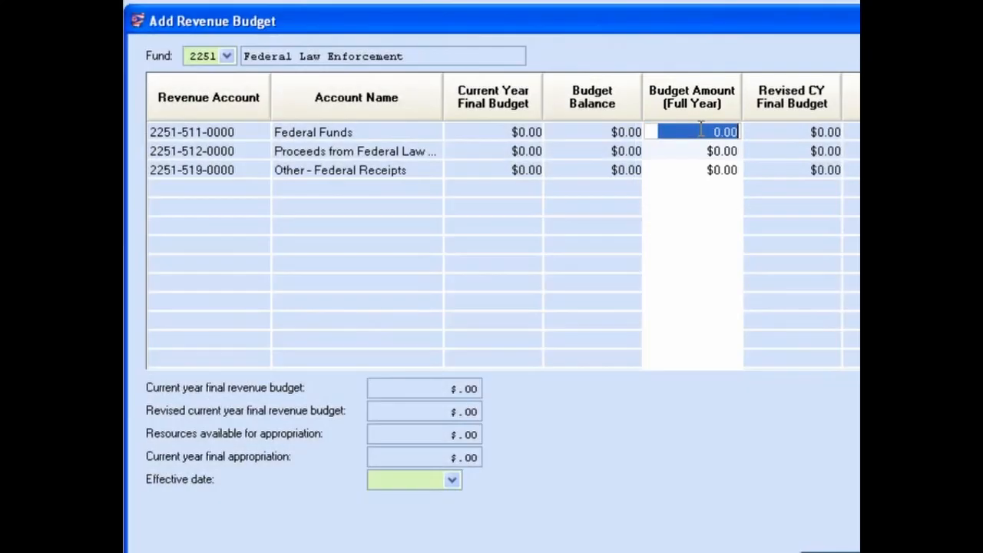
text(50.00)
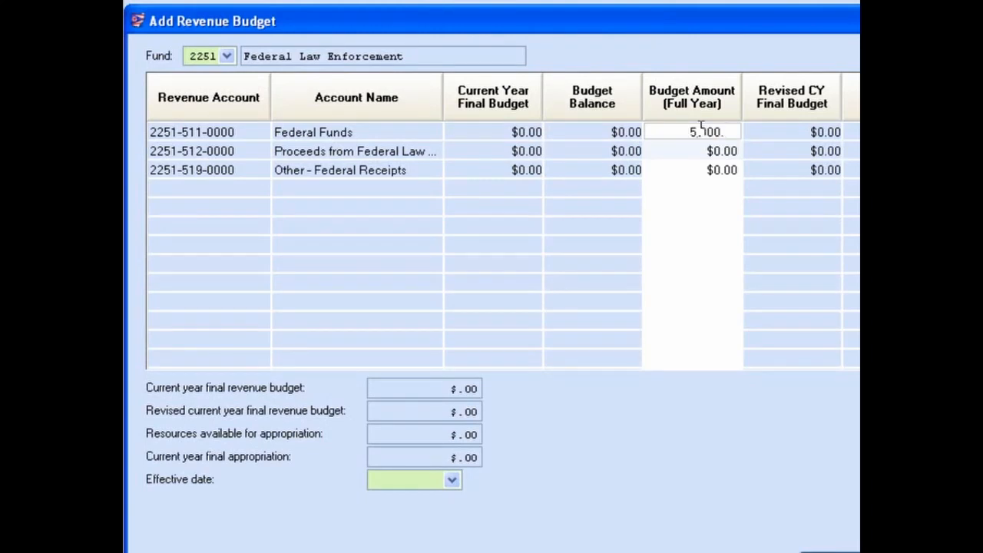
key(Return)
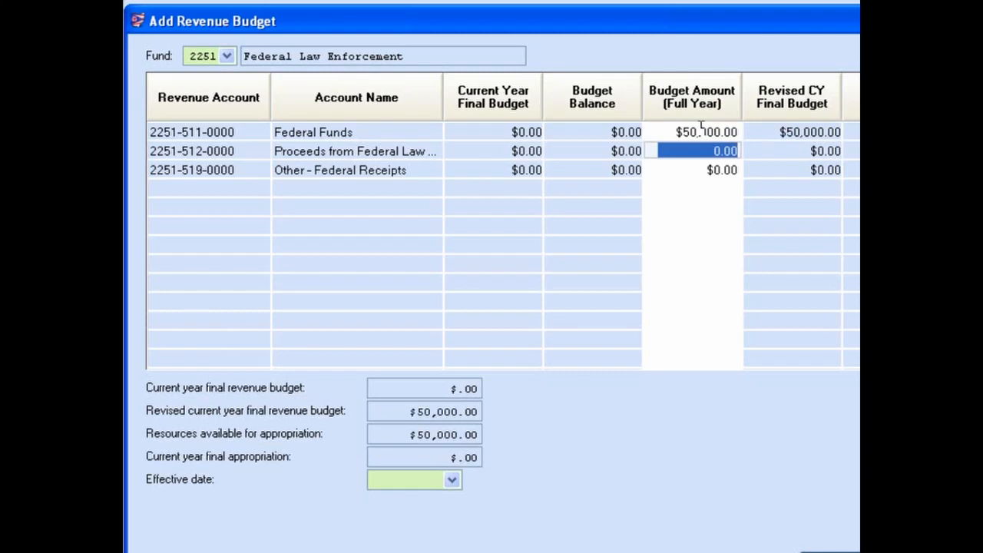
text(25000.)
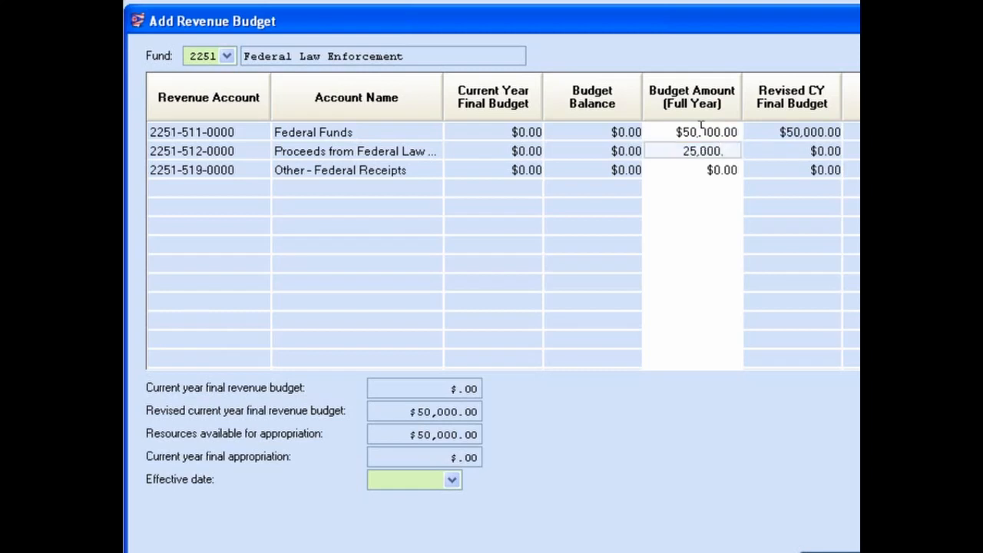
key(Return)
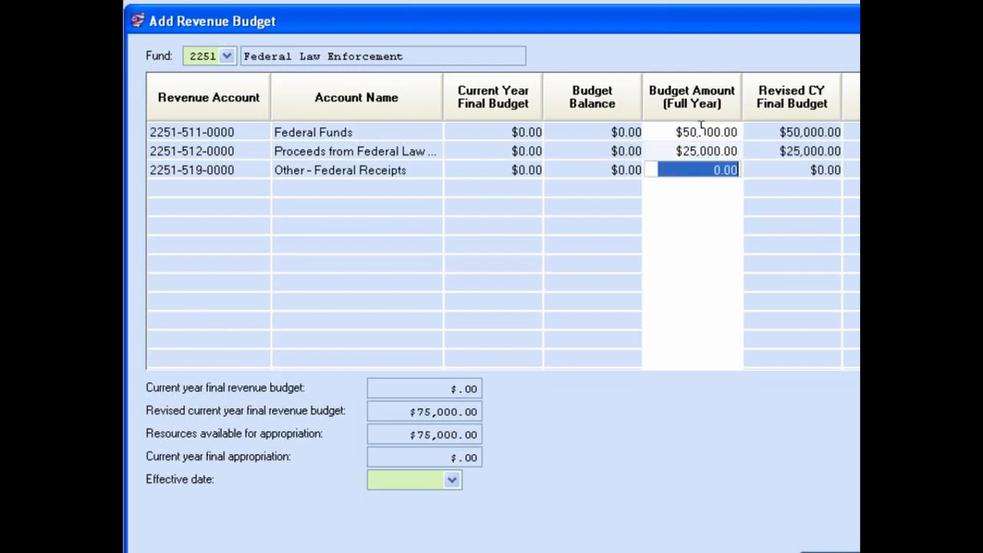
text(10000.)
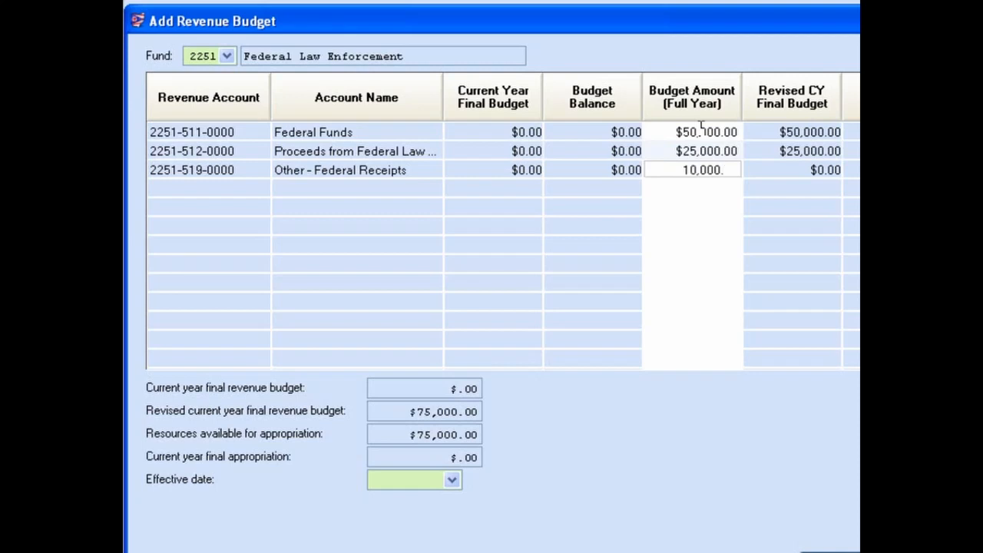
key(Tab)
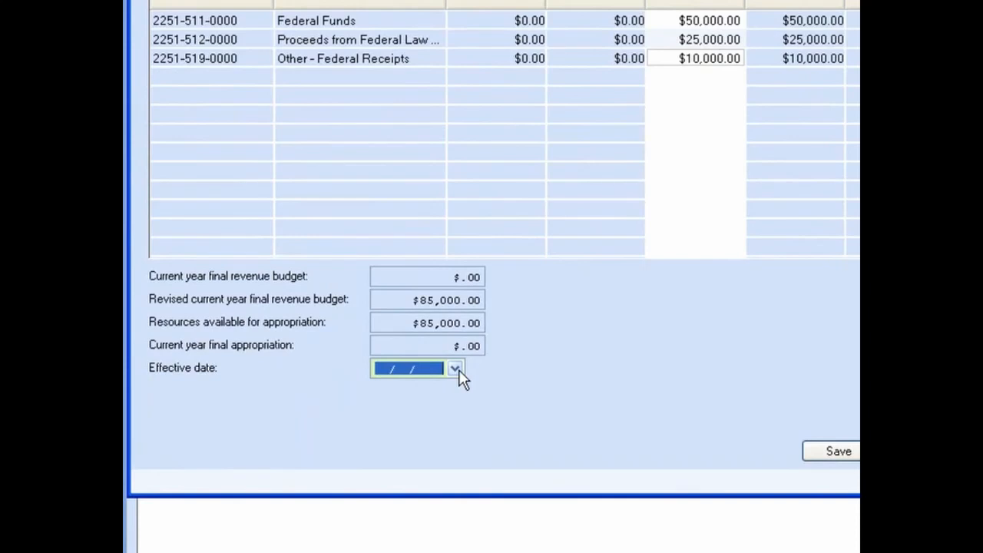
Set the revenue budget's effective date to 10/04/2010.
click(456, 369)
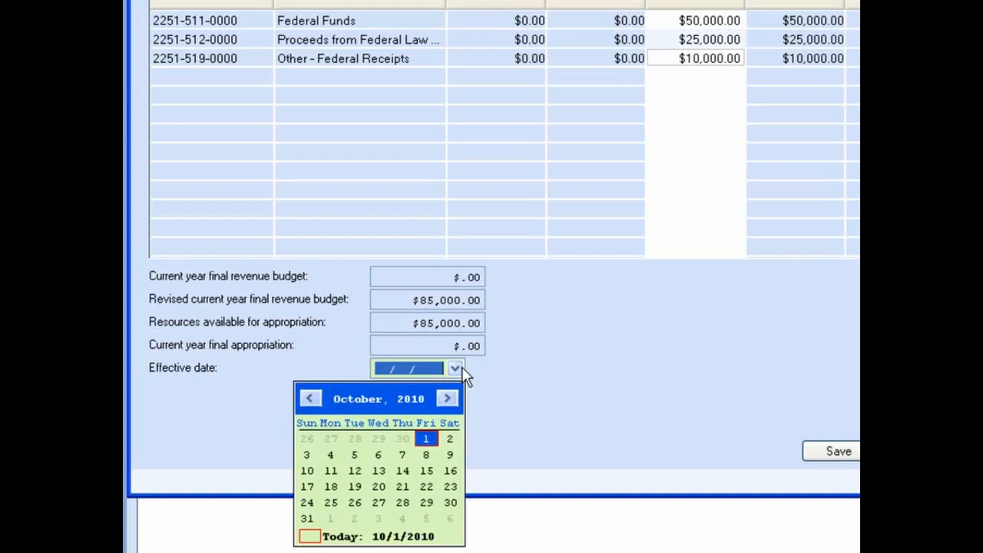
click(459, 370)
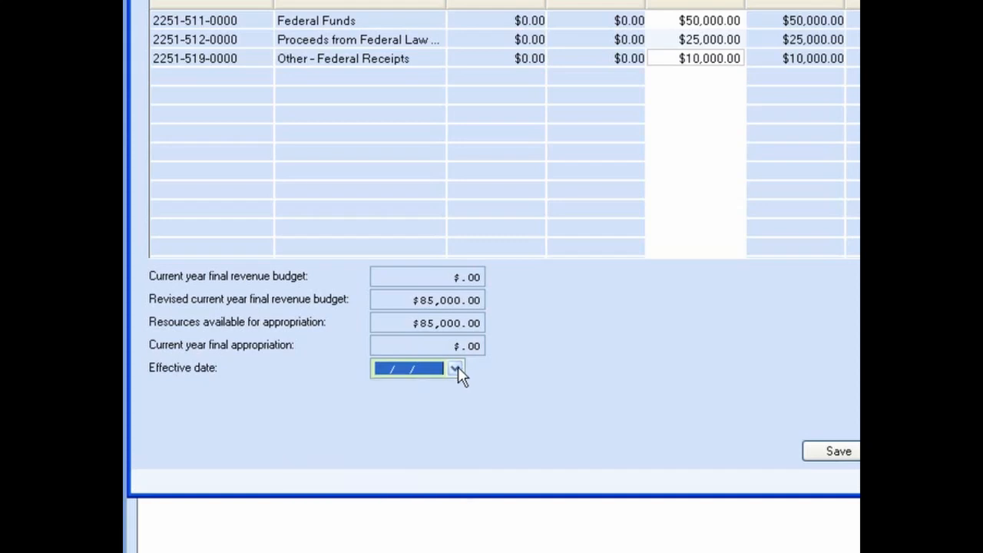
text(10/)
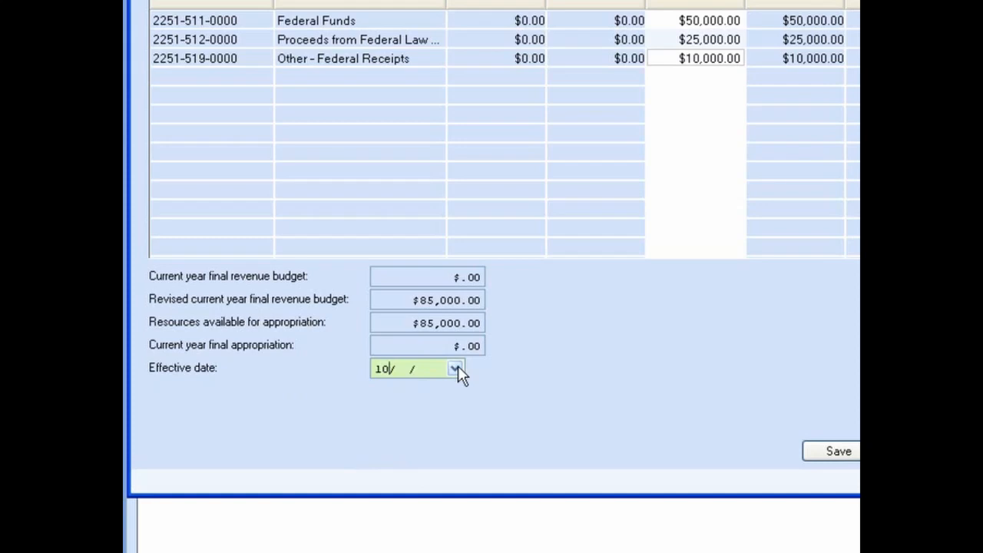
text(04/2010)
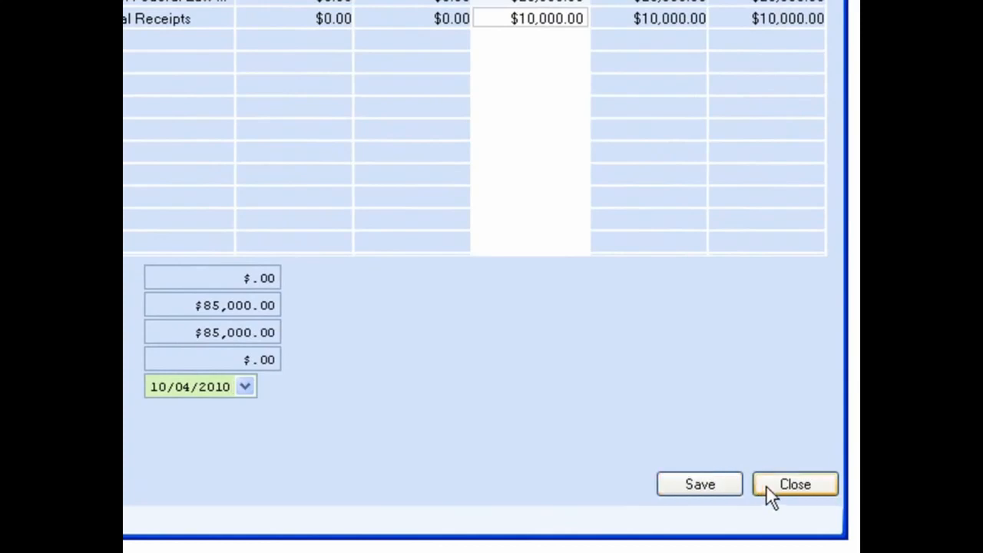
Save the Federal Law Enforcement revenue budget and close the entry form.
click(793, 479)
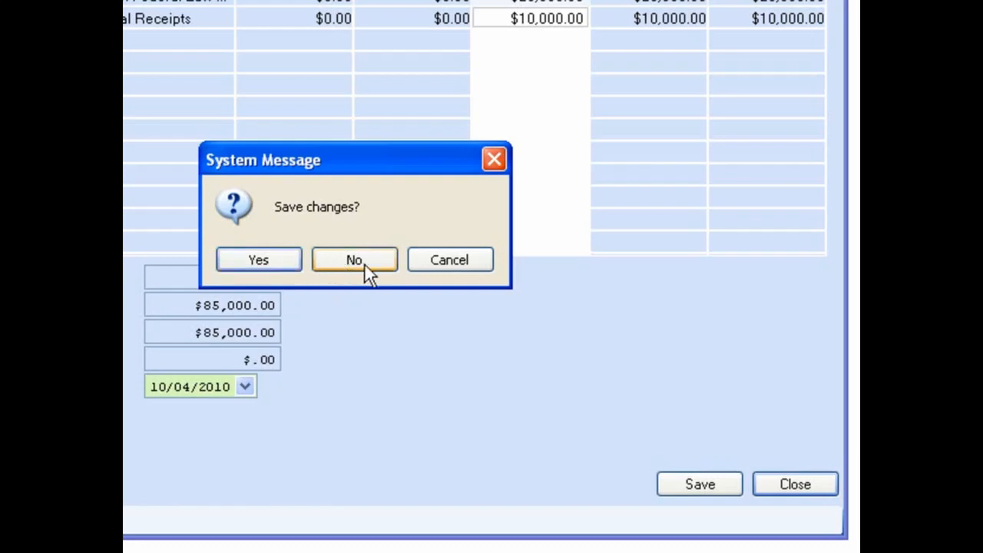
click(426, 260)
click(777, 509)
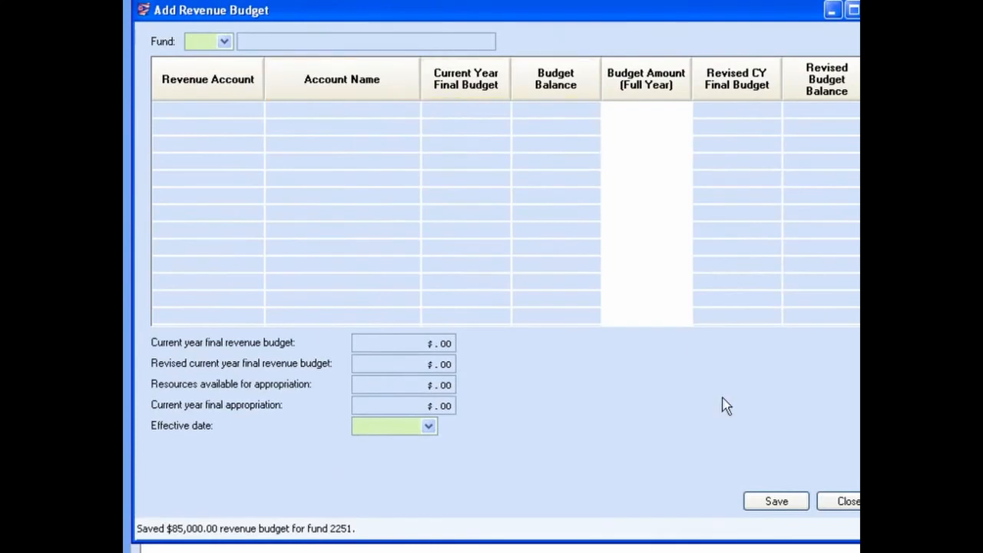
click(224, 42)
click(223, 42)
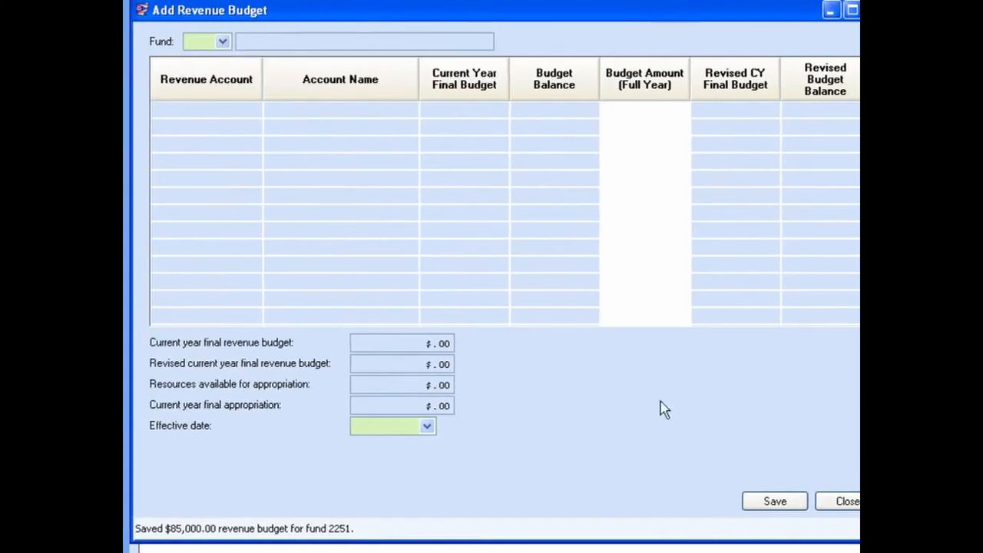
click(819, 503)
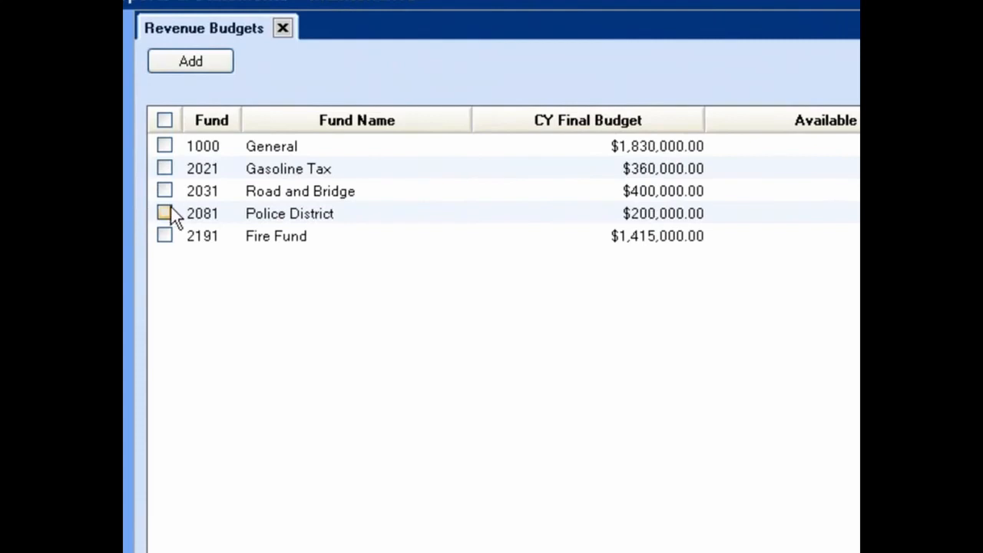
Add a supplemental to the Police District fund with $2,000 for Fees, $5,000 for Fines and -$2,000 for Local Public Works.
click(163, 212)
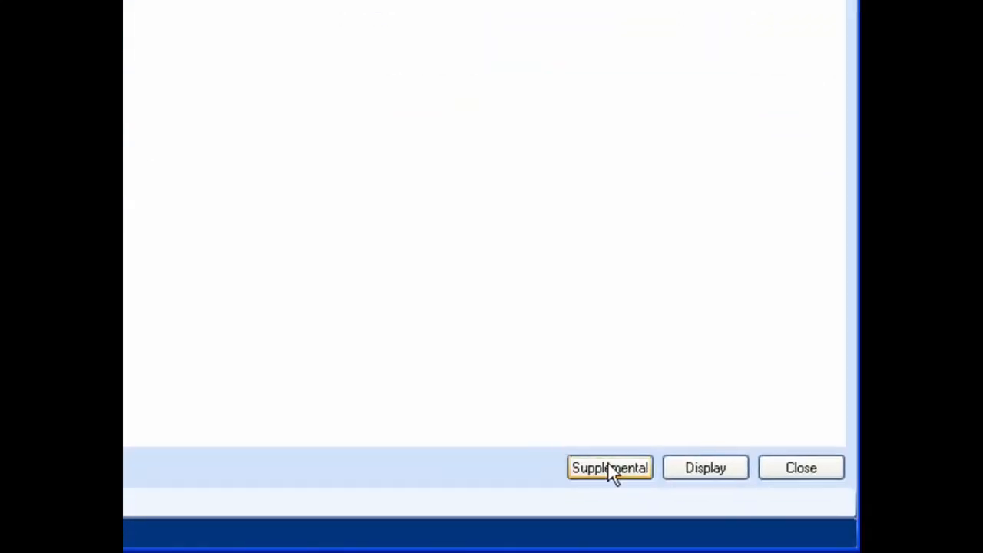
click(619, 471)
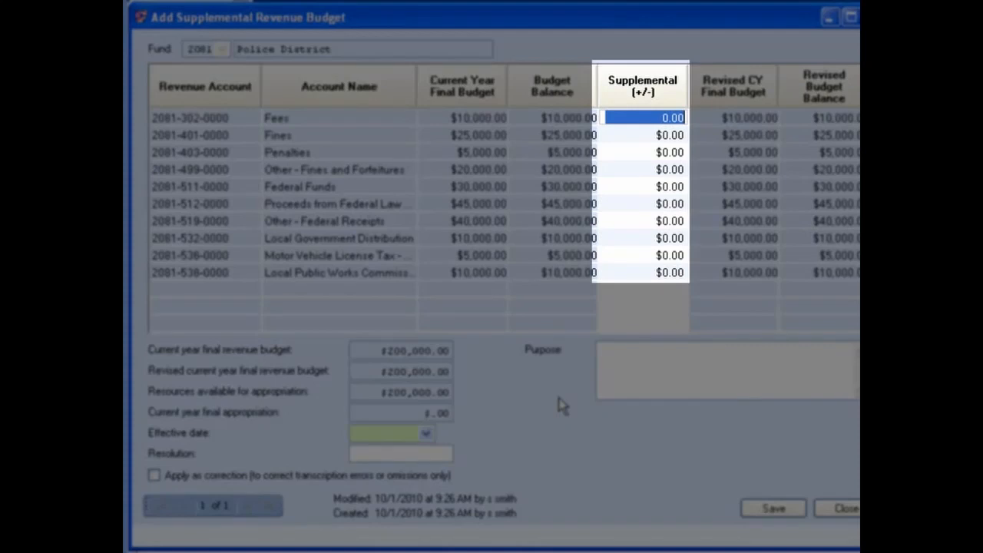
text(2000)
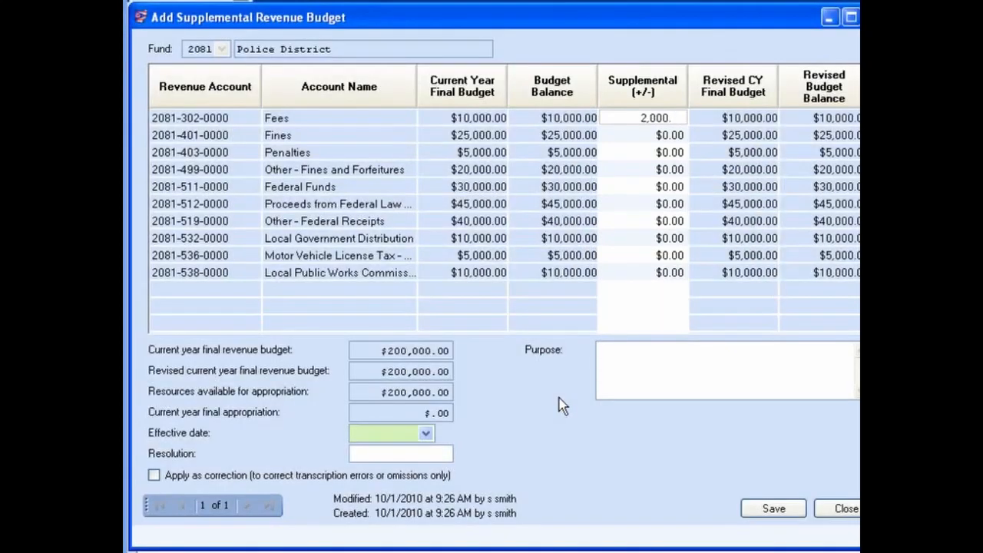
key(Return)
text(5000)
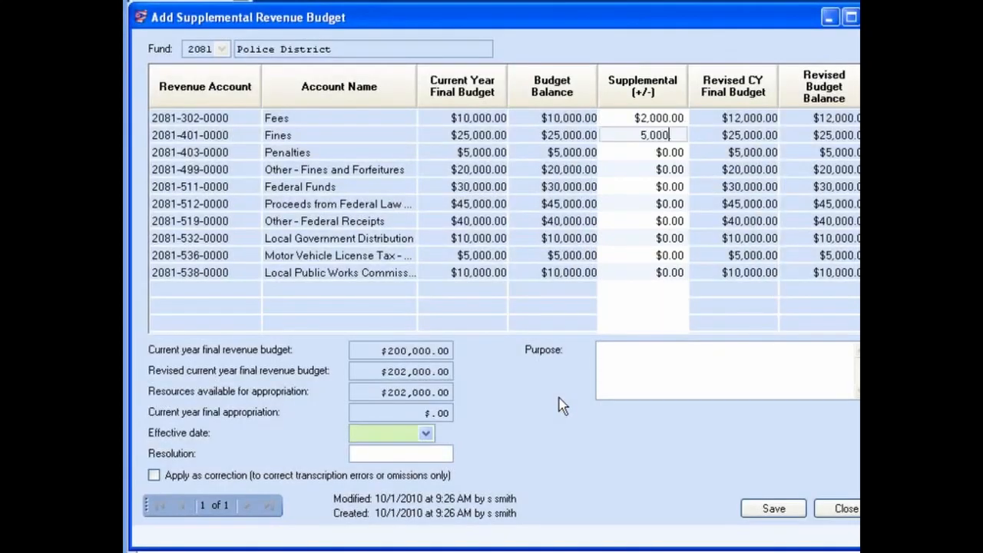
key(Return)
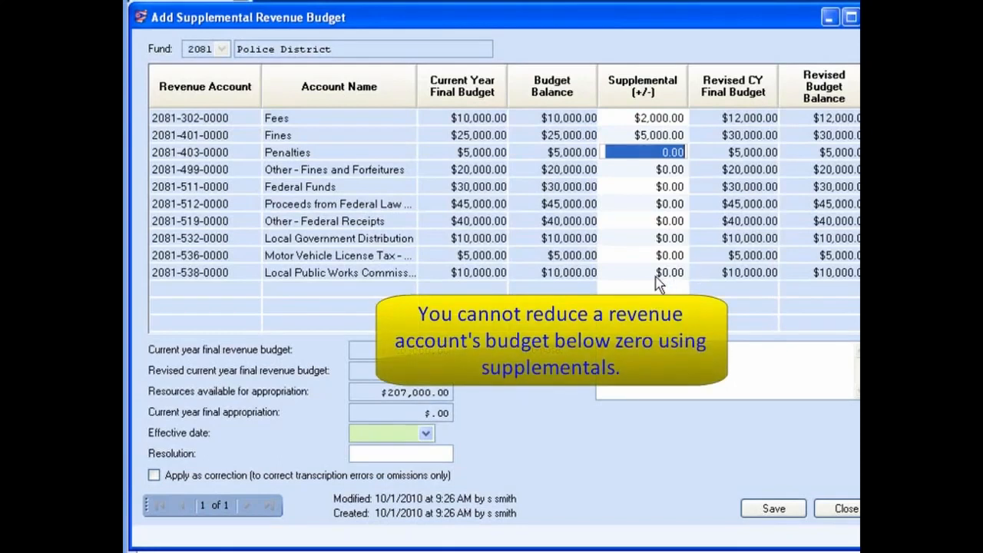
click(655, 276)
text(-20000)
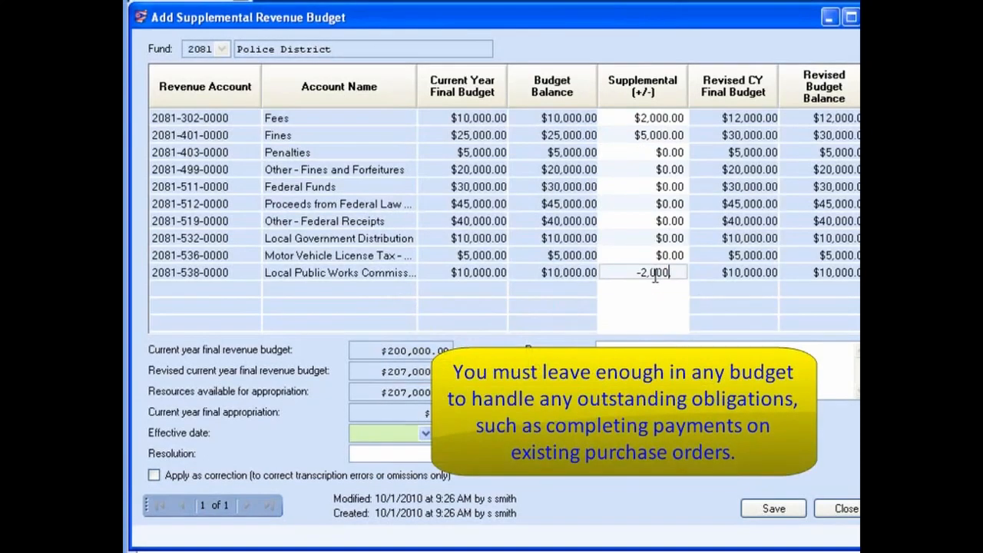
key(Return)
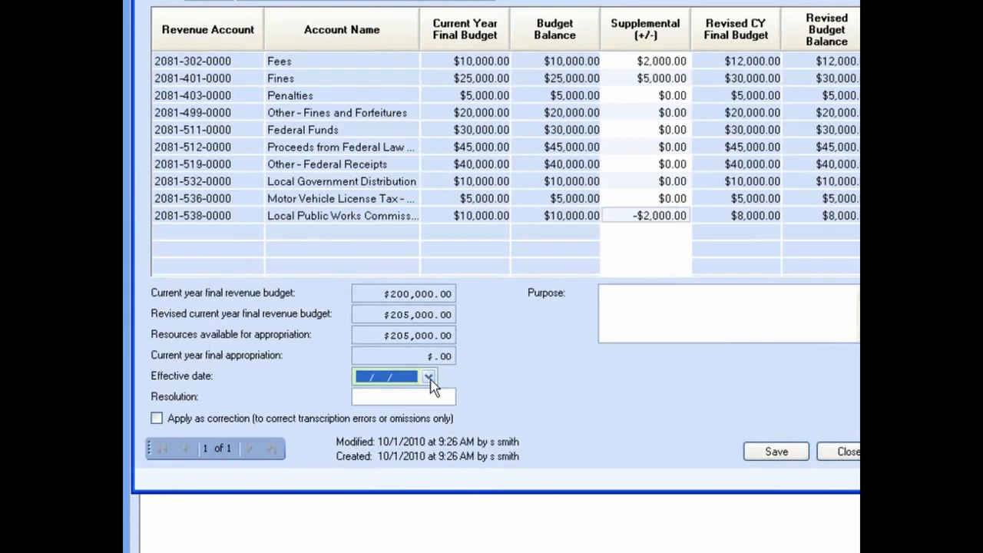
Set the supplemental's effective date to 10/04/2010 and its resolution to "Res 143-102010".
click(428, 378)
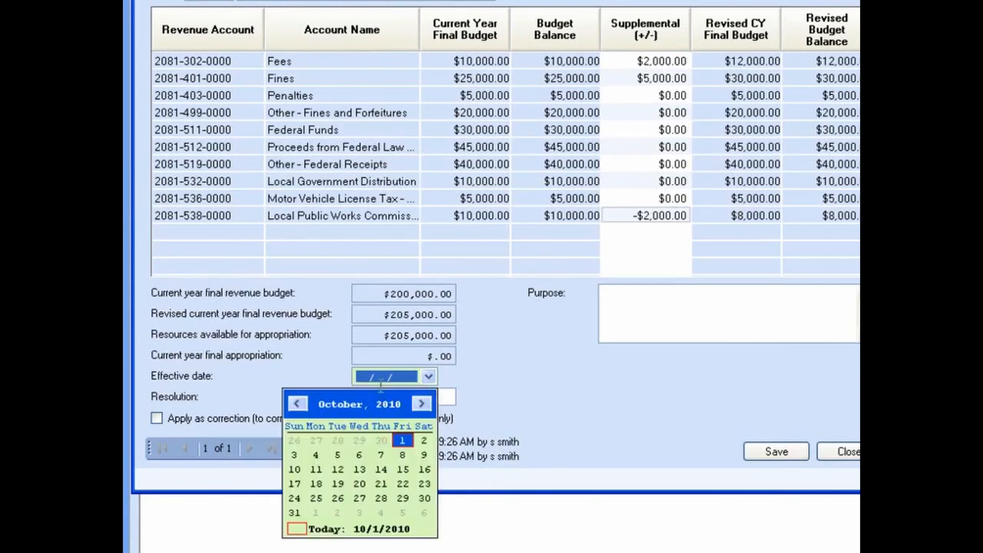
click(359, 376)
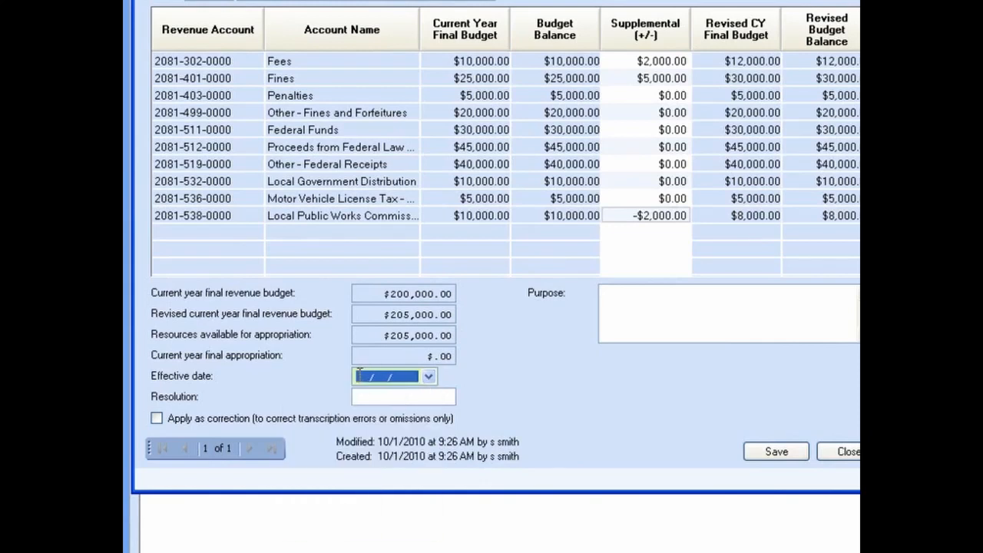
text(10)
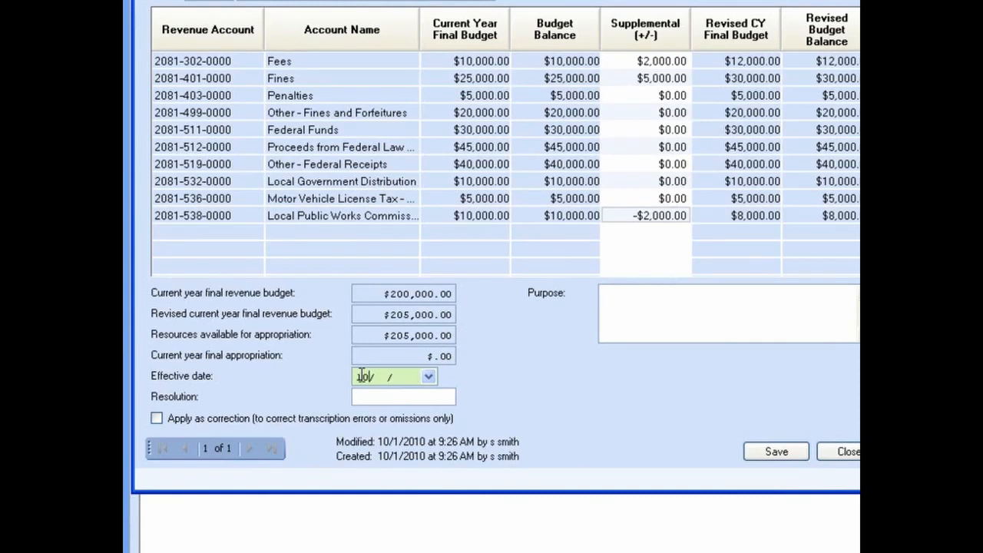
text(/04/2010)
click(384, 396)
text(Res 143)
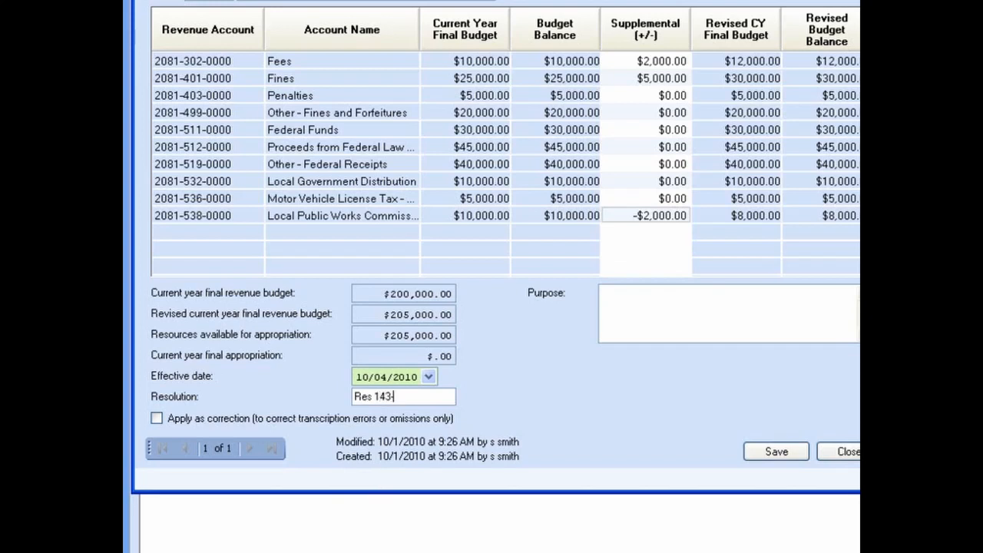
text(-102010)
Enter "Corrections budget" as the supplemental's purpose and mark it to be applied as a correction.
click(615, 310)
text(corrections budget)
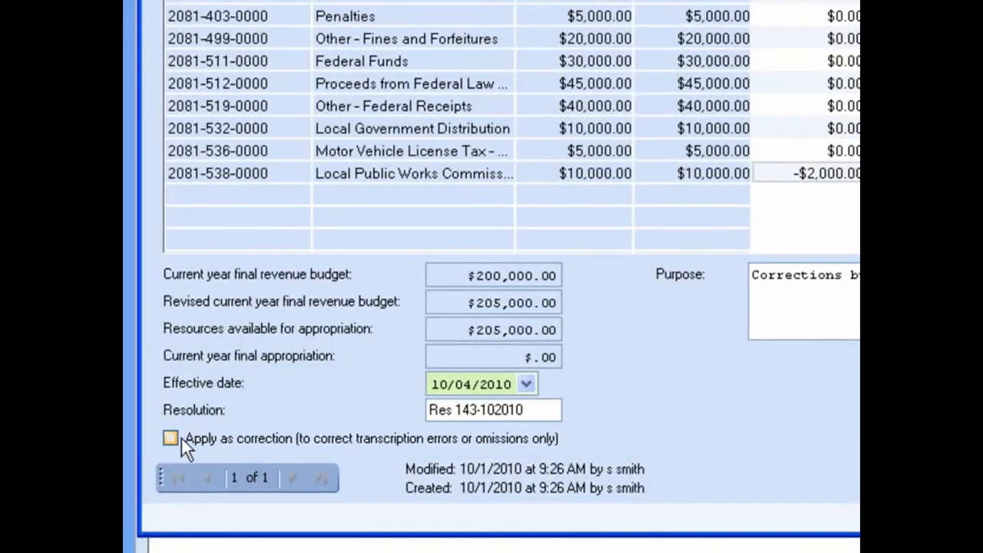
click(171, 437)
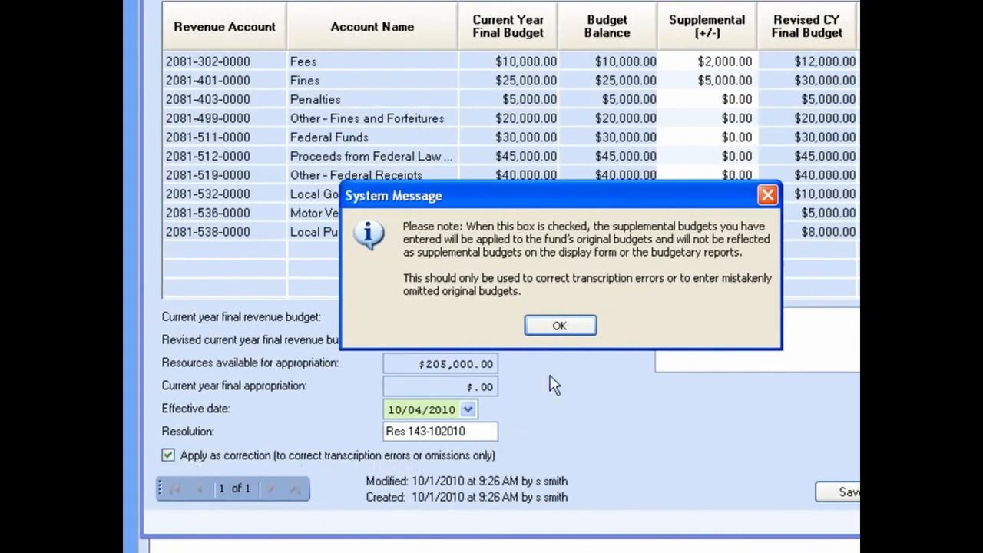
Acknowledge the notice about applying the Police District supplemental as a correction to the original budgets.
click(559, 327)
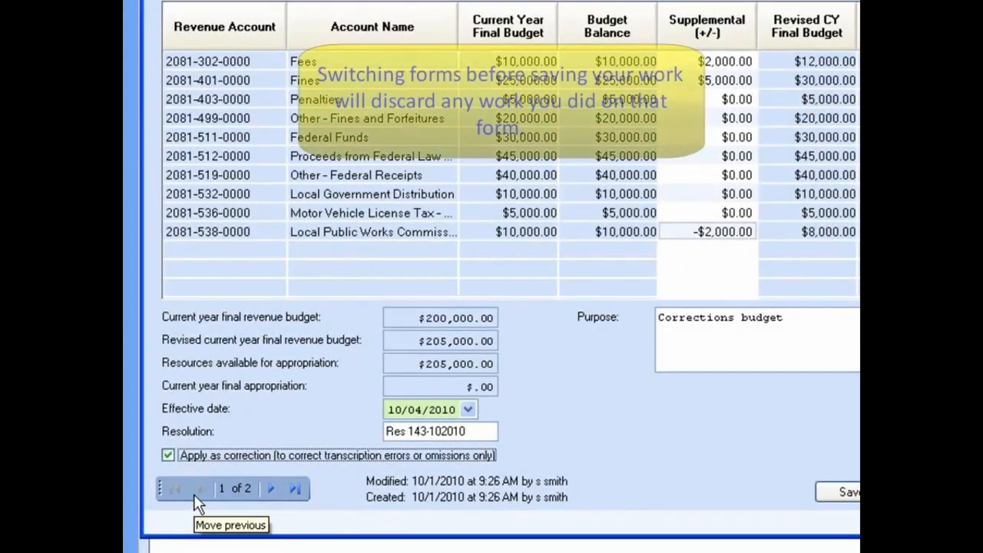
click(272, 490)
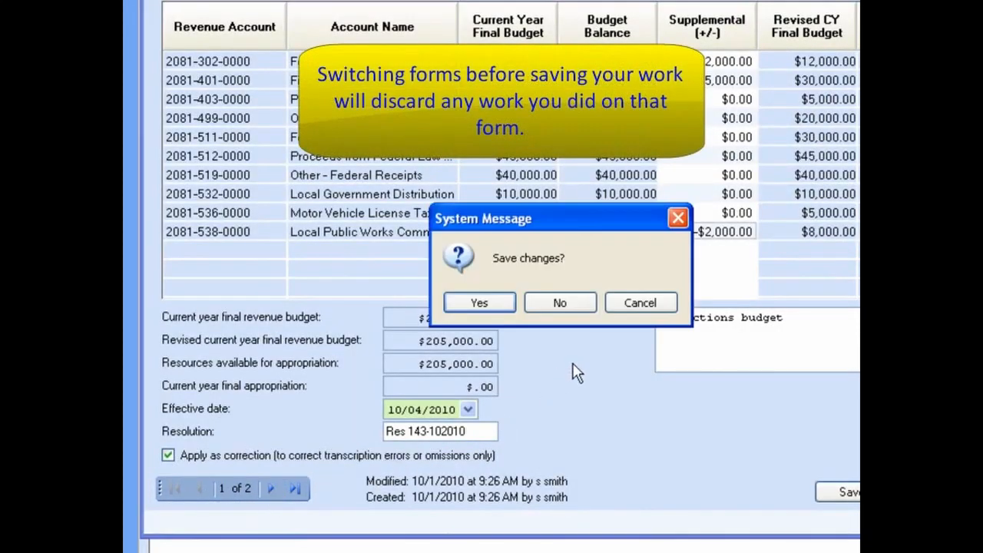
click(641, 306)
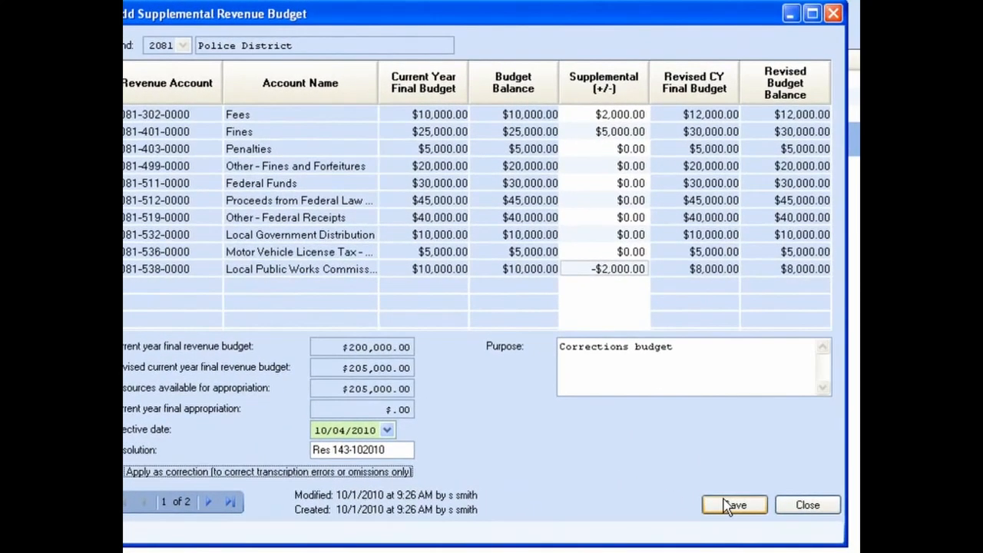
click(806, 506)
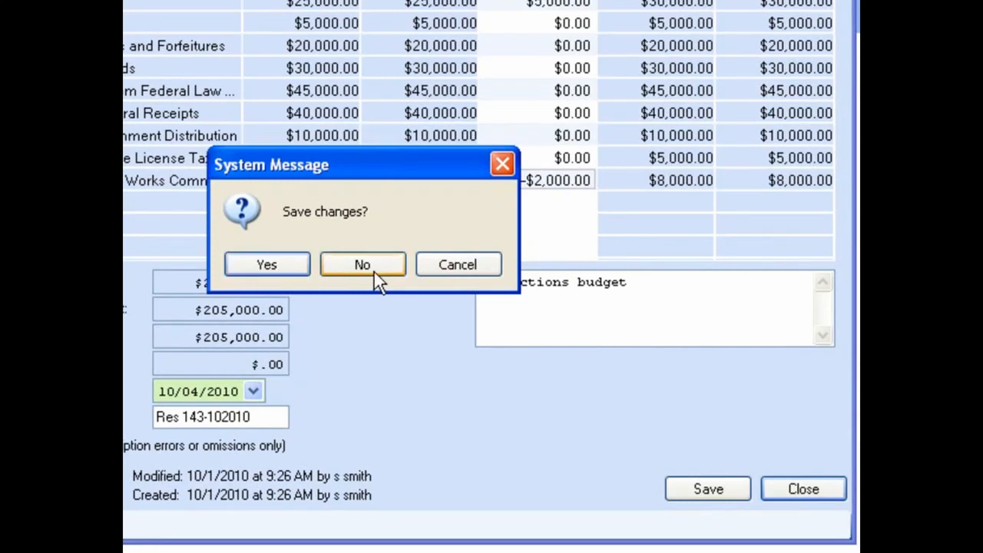
click(453, 281)
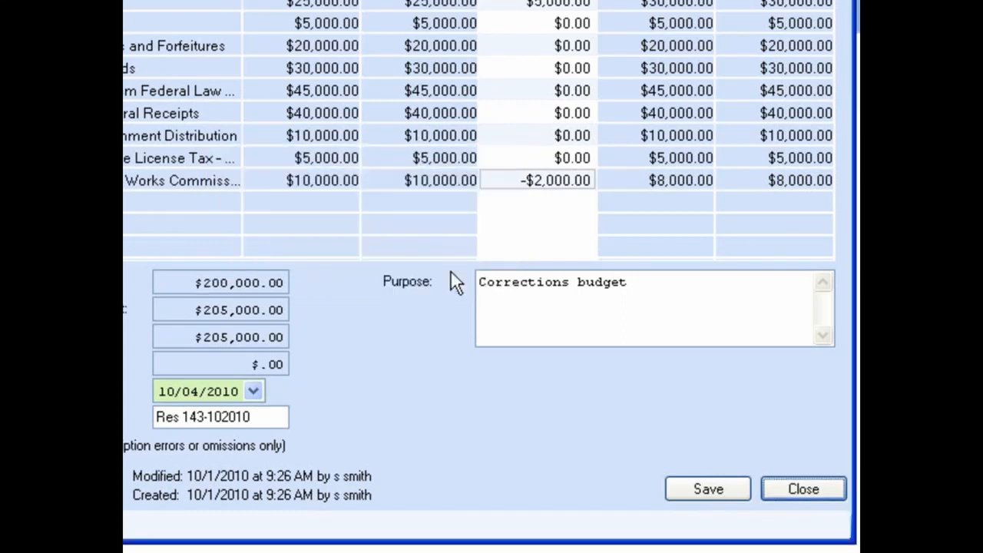
Save the Police District supplemental revenue budget and close the supplemental form without entering anything for the Fire Fund.
click(702, 484)
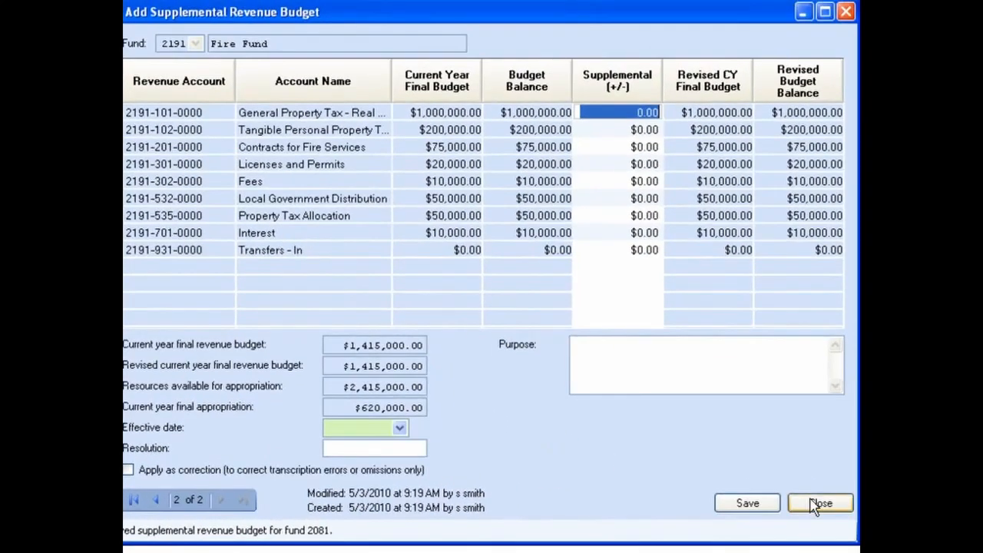
click(819, 504)
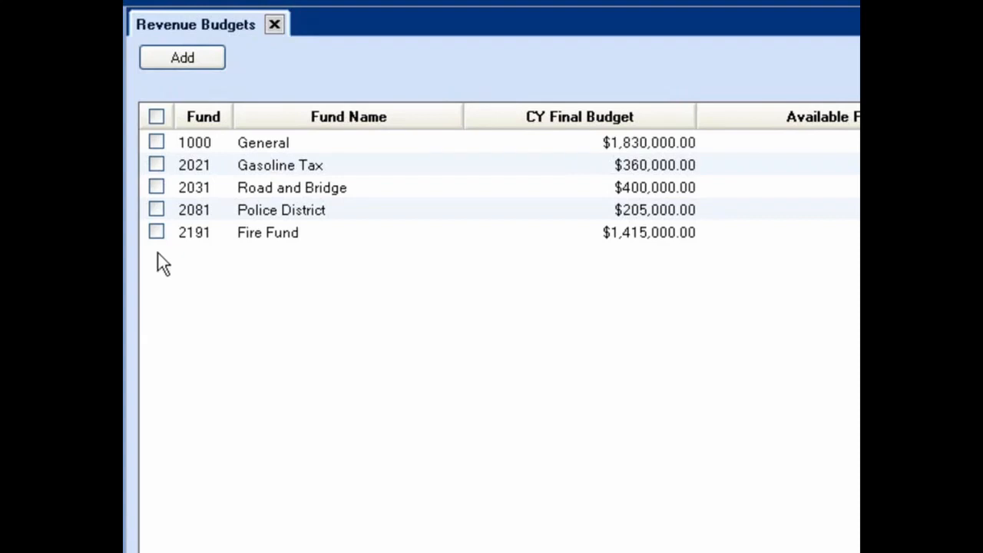
Display the revenue budgets of the Police District and Fire Fund, review both records, and close the display form.
click(156, 209)
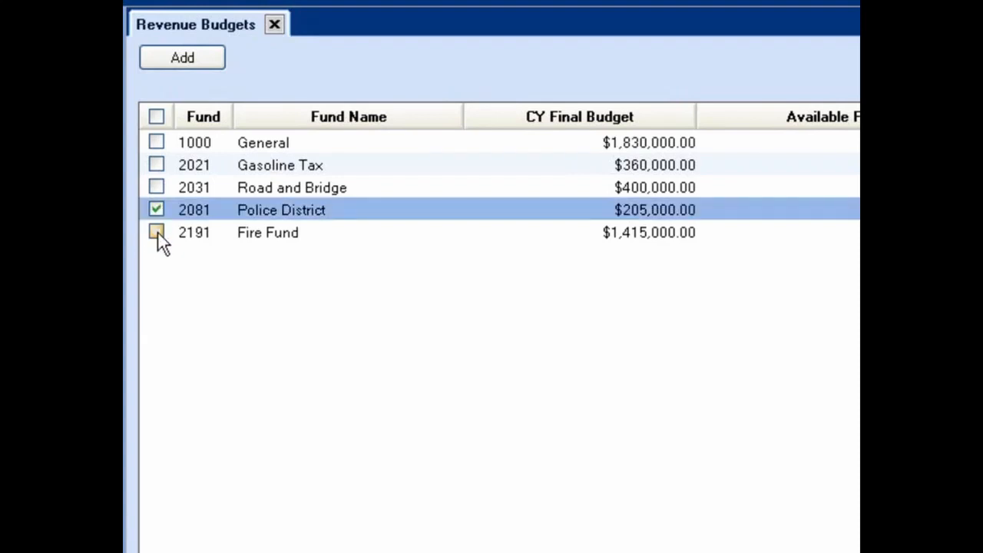
click(157, 233)
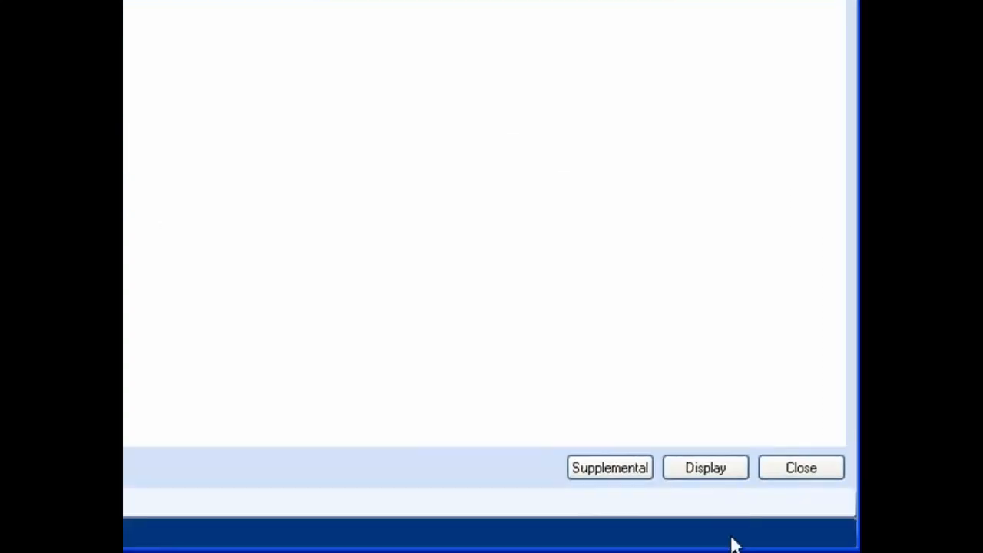
click(710, 468)
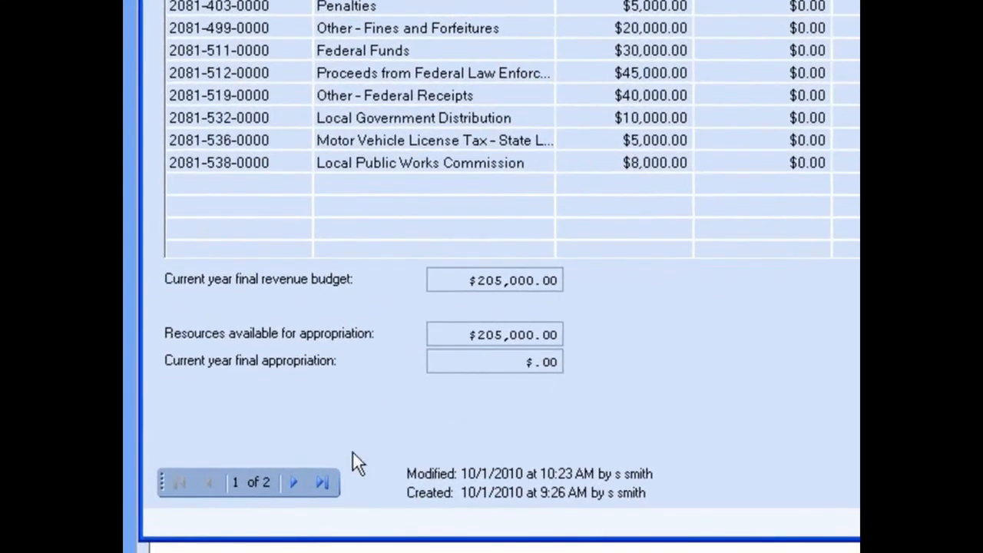
click(293, 483)
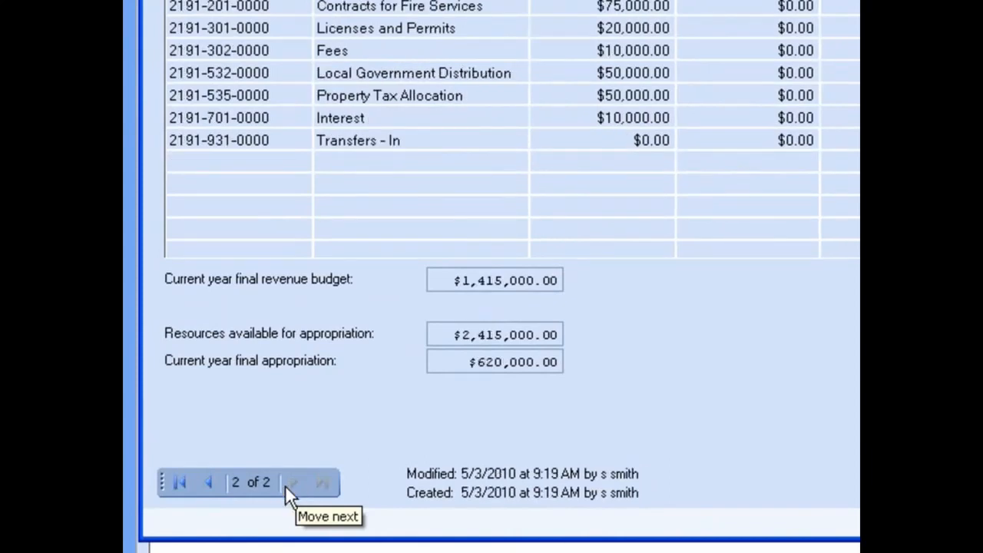
click(175, 489)
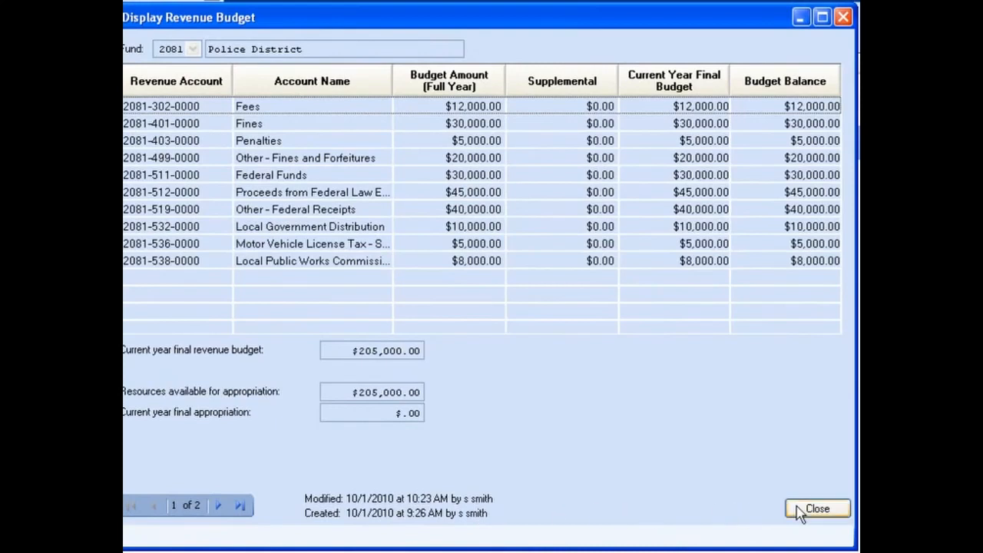
click(804, 510)
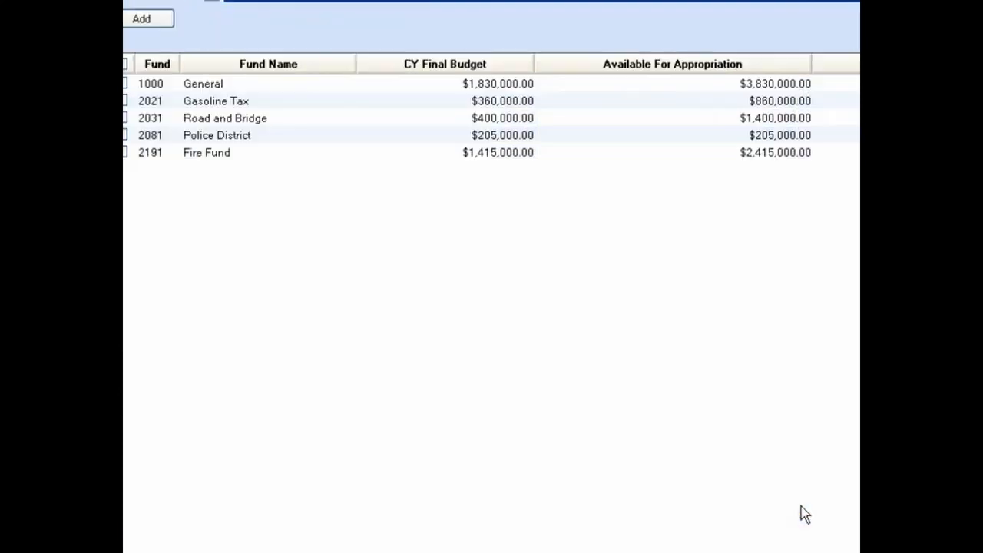